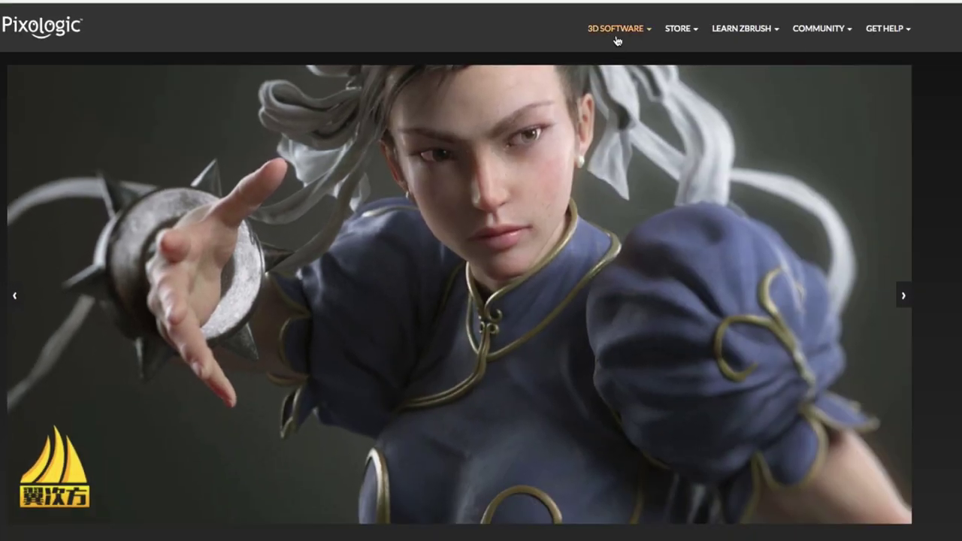
Go to the ZBrushCore product page from the 3D Software menu and scroll to '3D Starts Today'.
{"action": "mouse_move", "coordinate": [621, 31]}
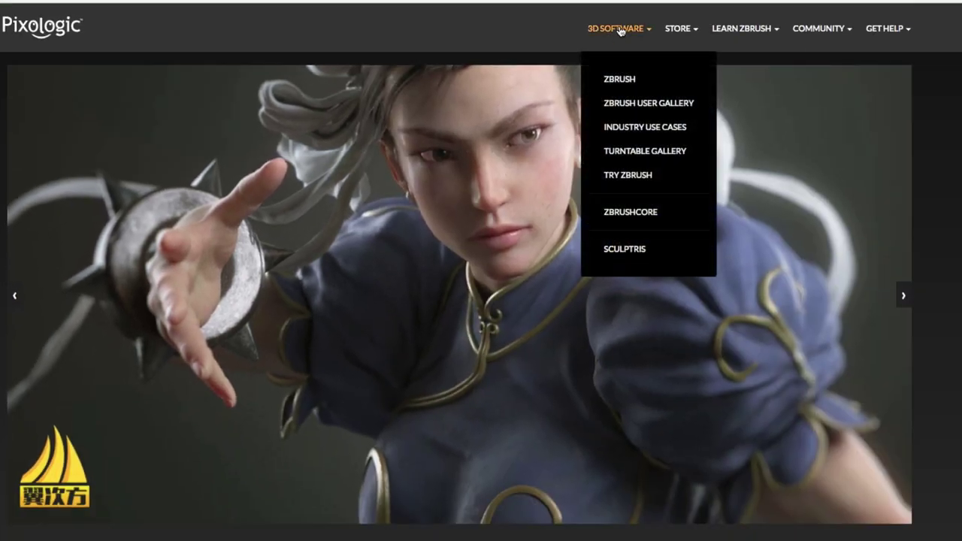
{"action": "left_click", "coordinate": [632, 212]}
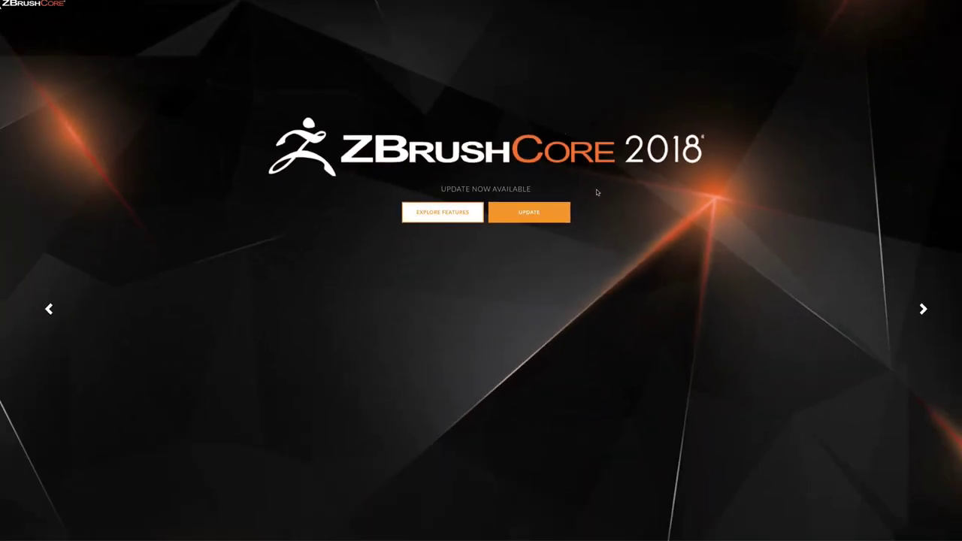
{"action": "scroll", "coordinate": [596, 192], "scroll_direction": "down", "scroll_amount": 10}
{"action": "scroll", "coordinate": [597, 192], "scroll_direction": "down", "scroll_amount": 5}
{"action": "scroll", "coordinate": [597, 192], "scroll_direction": "down", "scroll_amount": 4}
{"action": "scroll", "coordinate": [597, 193], "scroll_direction": "down", "scroll_amount": 3}
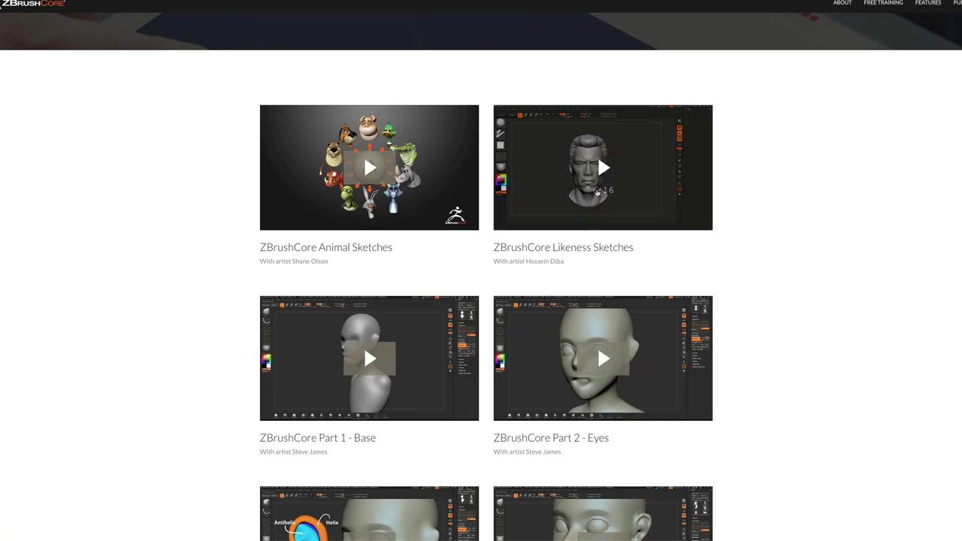
{"action": "scroll", "coordinate": [596, 192], "scroll_direction": "down", "scroll_amount": 7}
{"action": "scroll", "coordinate": [597, 192], "scroll_direction": "down", "scroll_amount": 8}
{"action": "scroll", "coordinate": [596, 192], "scroll_direction": "down", "scroll_amount": 3}
{"action": "scroll", "coordinate": [596, 192], "scroll_direction": "down", "scroll_amount": 6}
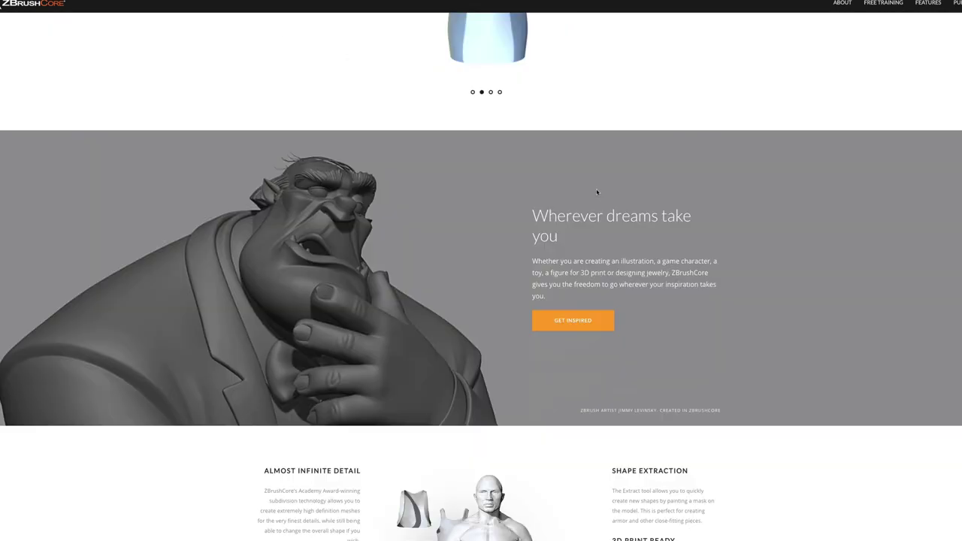
{"action": "scroll", "coordinate": [597, 192], "scroll_direction": "down", "scroll_amount": 6}
{"action": "scroll", "coordinate": [597, 191], "scroll_direction": "down", "scroll_amount": 5}
{"action": "scroll", "coordinate": [597, 191], "scroll_direction": "down", "scroll_amount": 2}
{"action": "scroll", "coordinate": [596, 189], "scroll_direction": "down", "scroll_amount": 5}
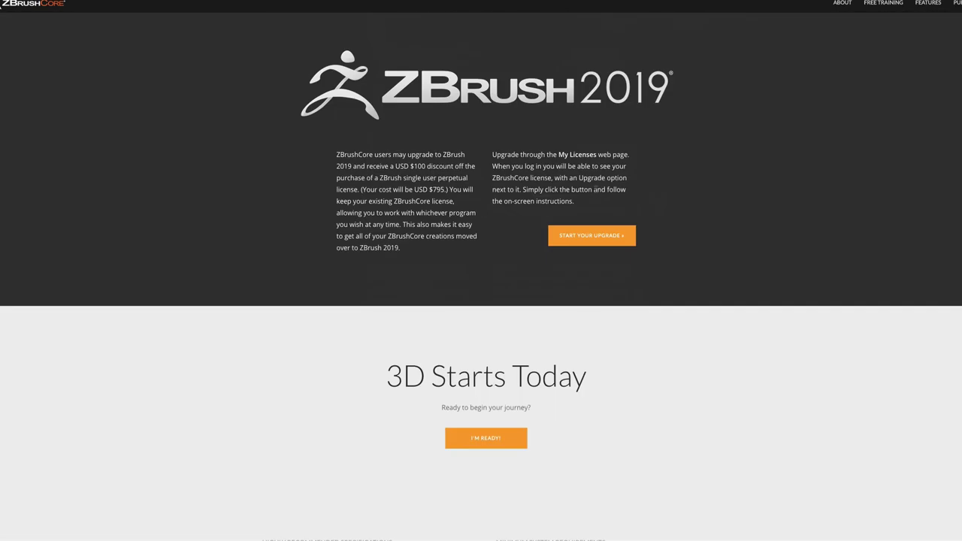
{"action": "scroll", "coordinate": [596, 190], "scroll_direction": "down", "scroll_amount": 3}
{"action": "scroll", "coordinate": [576, 195], "scroll_direction": "down", "scroll_amount": 1}
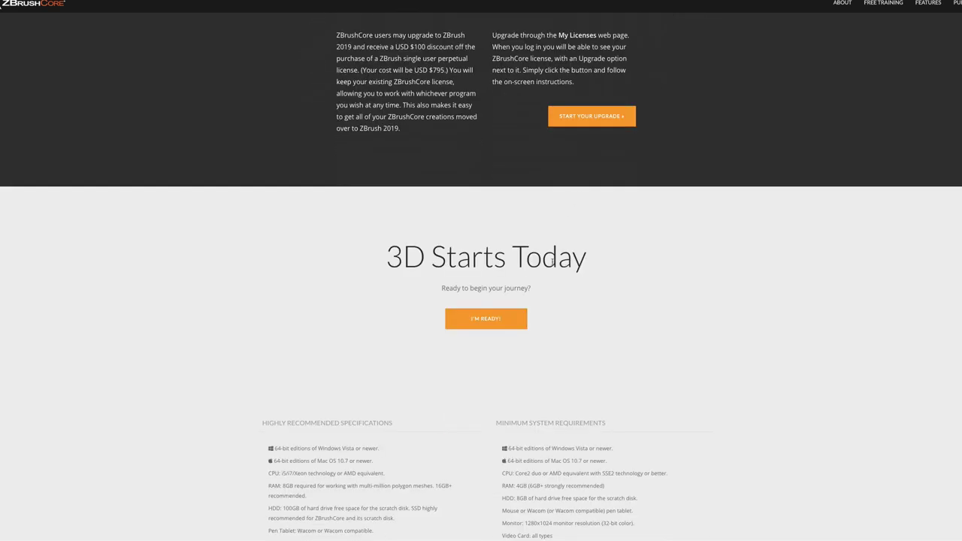
Go to the ZBrushCore 2018 store page via I'M READY! and reveal its license options.
{"action": "left_click", "coordinate": [481, 320]}
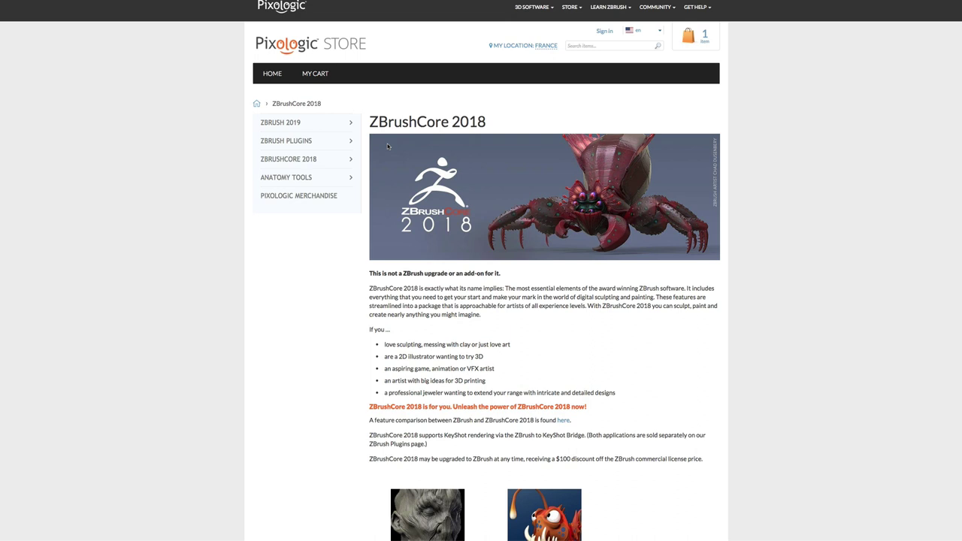
{"action": "mouse_move", "coordinate": [298, 164]}
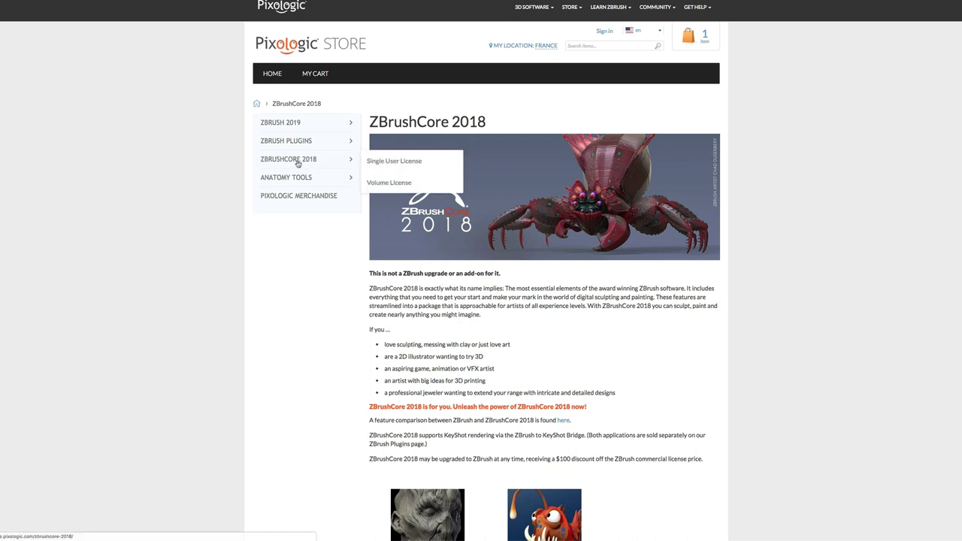
Choose Single User License and scroll down to the $179.95 ZBrushCore 2018 card.
{"action": "left_click", "coordinate": [381, 165]}
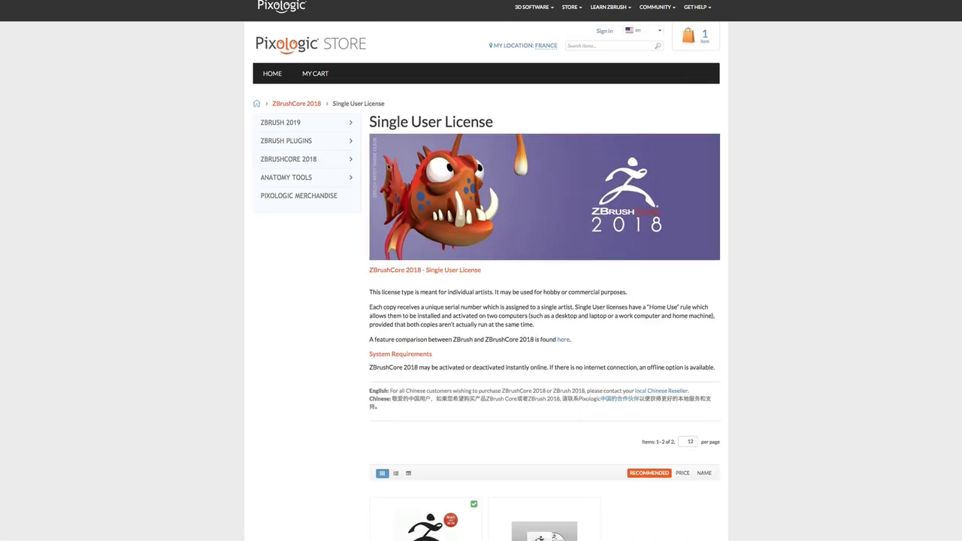
{"action": "scroll", "coordinate": [465, 164], "scroll_direction": "down", "scroll_amount": 1}
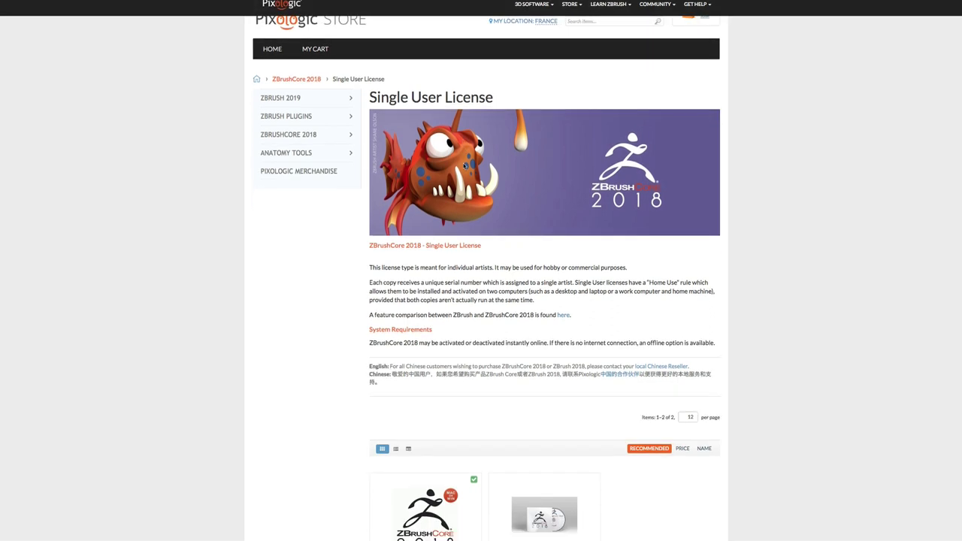
{"action": "scroll", "coordinate": [465, 164], "scroll_direction": "down", "scroll_amount": 1}
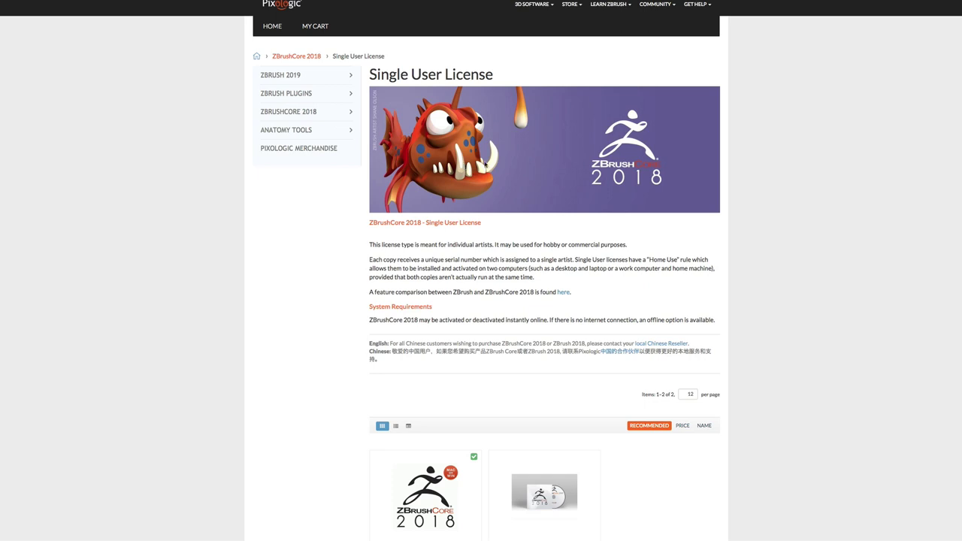
{"action": "scroll", "coordinate": [484, 164], "scroll_direction": "down", "scroll_amount": 5}
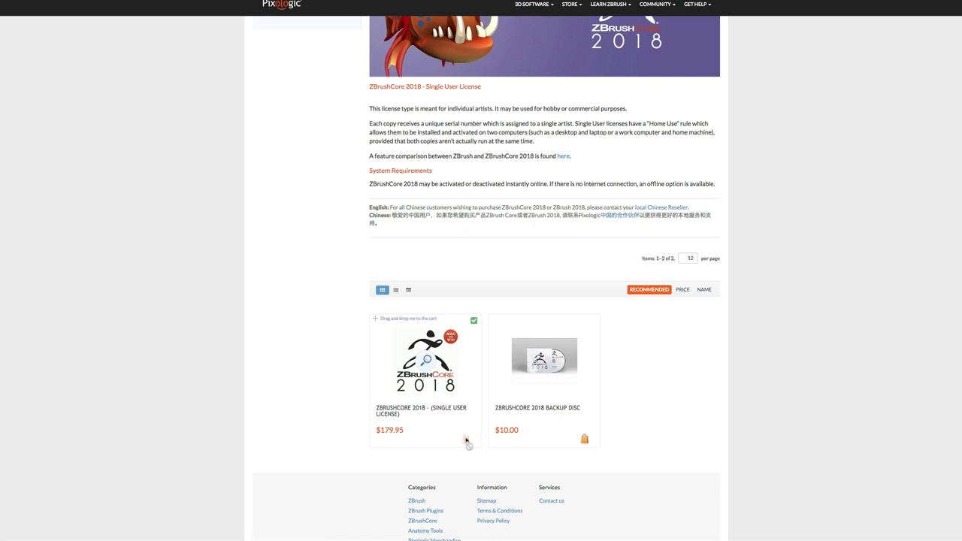
Add the $179.95 ZBrushCore 2018 Single User License to the cart and view its $359.90 subtotal.
{"action": "left_click", "coordinate": [465, 441]}
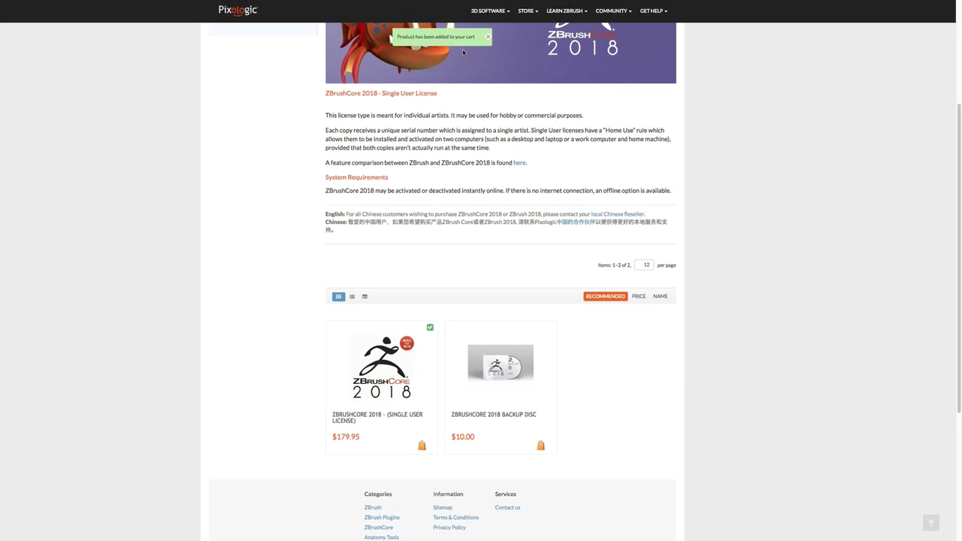
{"action": "scroll", "coordinate": [526, 90], "scroll_direction": "up", "scroll_amount": 5}
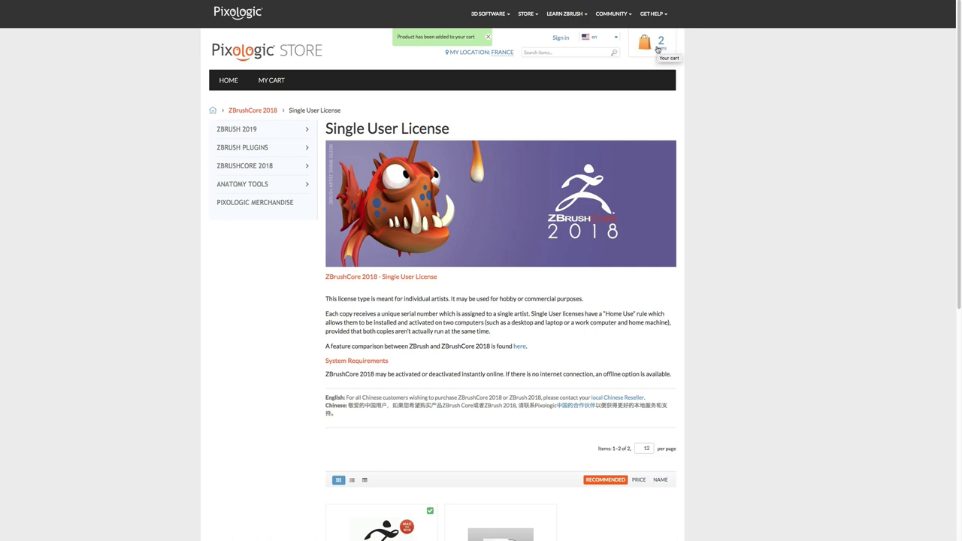
{"action": "left_click", "coordinate": [651, 48]}
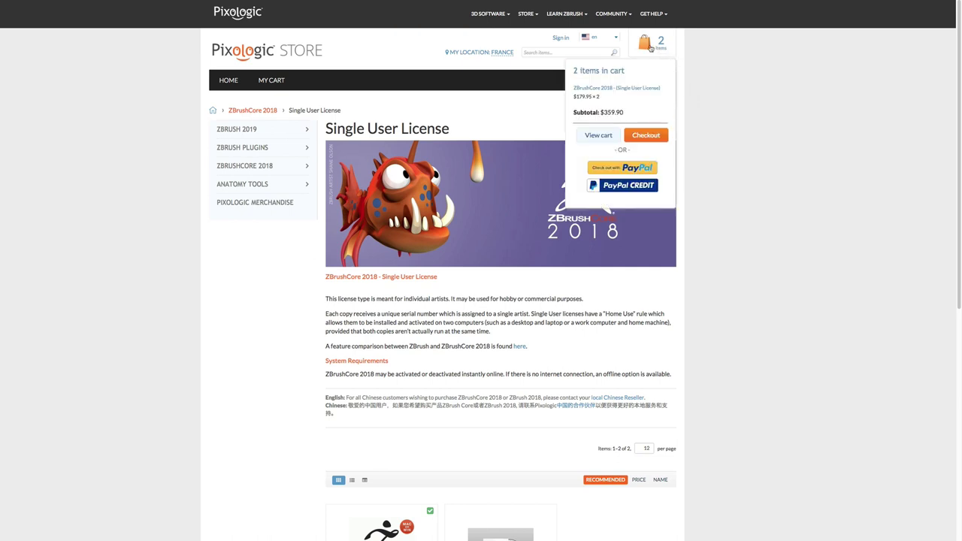
Check out the two ZBrushCore 2018 licenses, bringing up the CONNEXION sign-in page.
{"action": "left_click", "coordinate": [654, 138]}
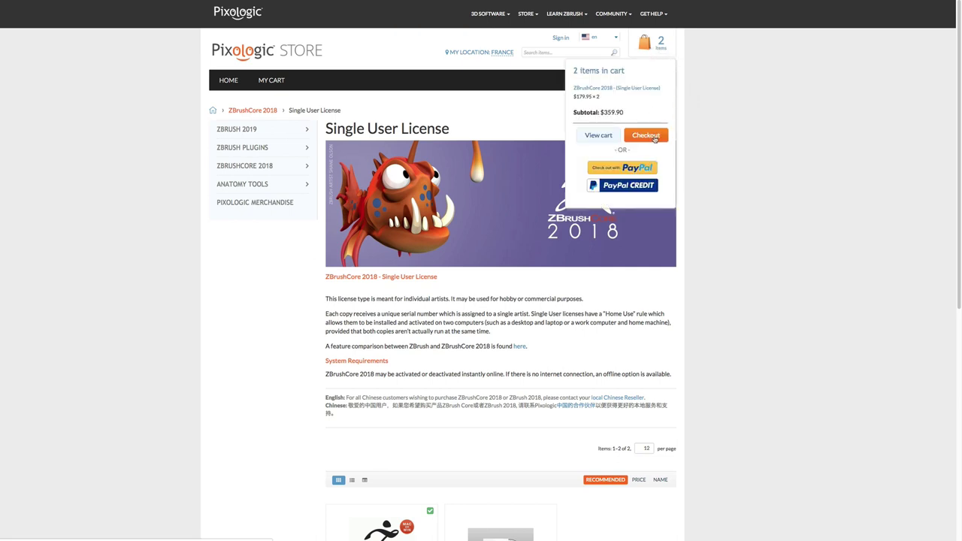